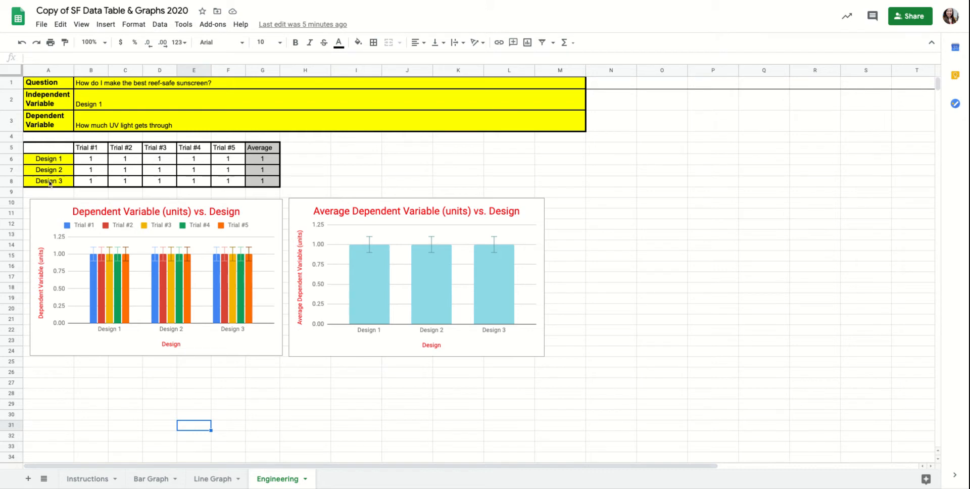
# Insert five blank rows above the Design 3 row of the data table
pyautogui.click(11, 182)
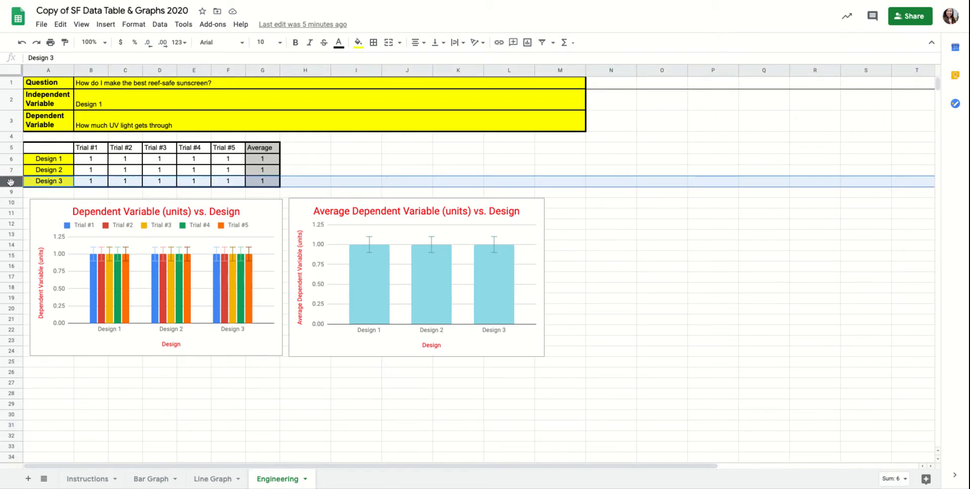
pyautogui.rightClick(11, 181)
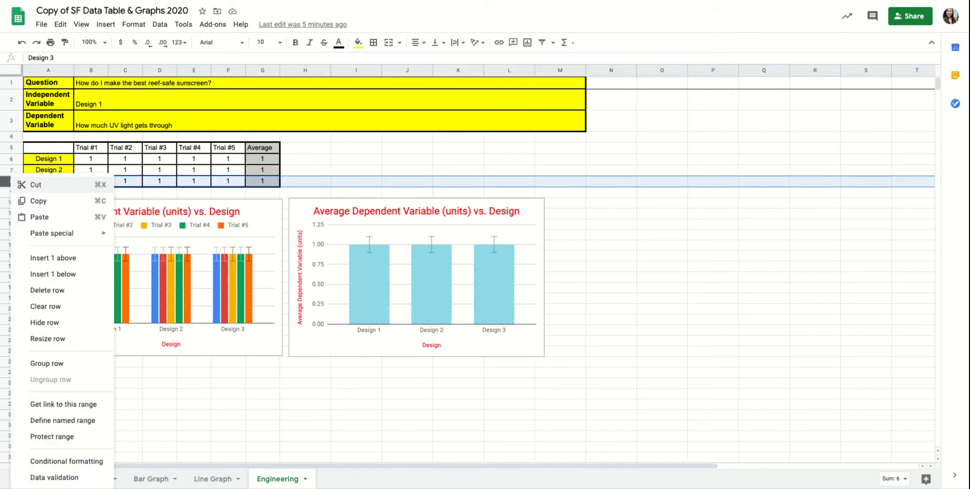
pyautogui.click(60, 257)
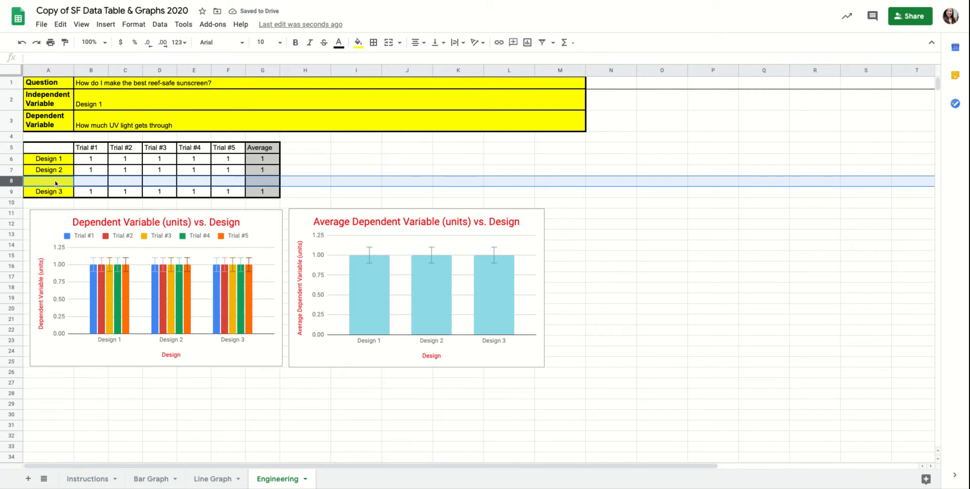
pyautogui.click(55, 184)
pyautogui.moveTo(67, 162); pyautogui.dragTo(67, 171)
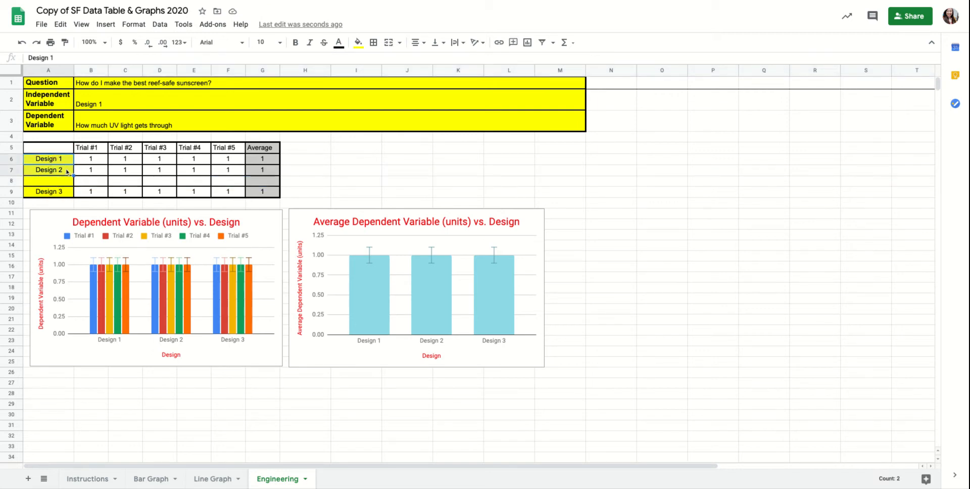
pyautogui.click(63, 181)
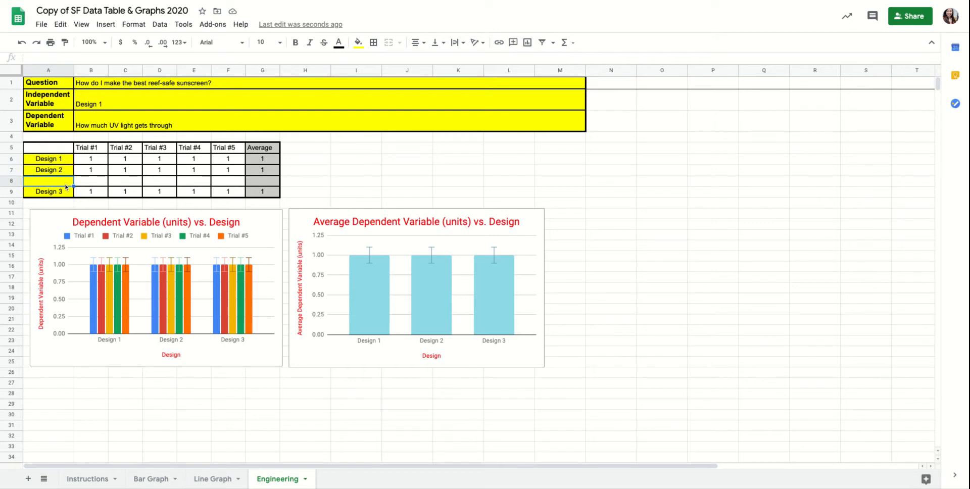
pyautogui.click(36, 44)
pyautogui.click(36, 45)
pyautogui.click(36, 45)
pyautogui.click(36, 44)
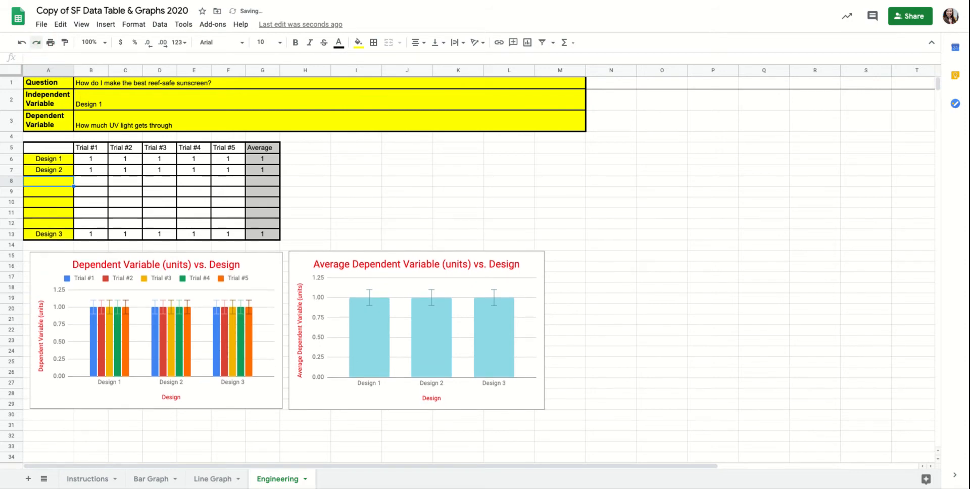
# Enter "Design 3" as the label of the first blank row, in cell A8
pyautogui.click(60, 161)
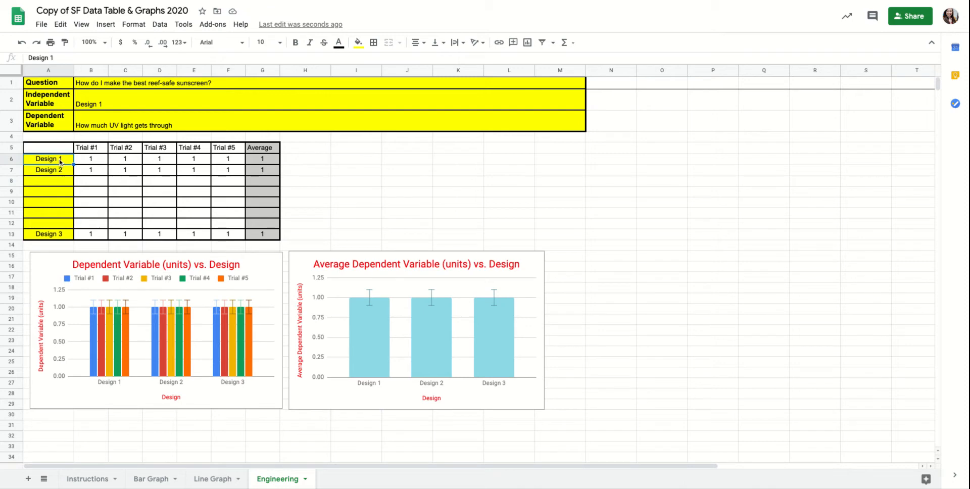
pyautogui.moveTo(60, 160); pyautogui.dragTo(59, 170)
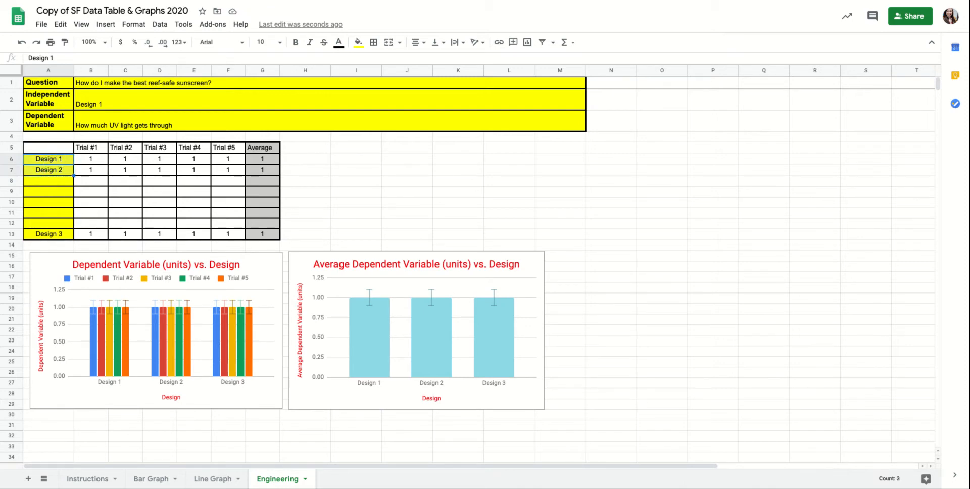
pyautogui.click(59, 185)
pyautogui.write('Design')
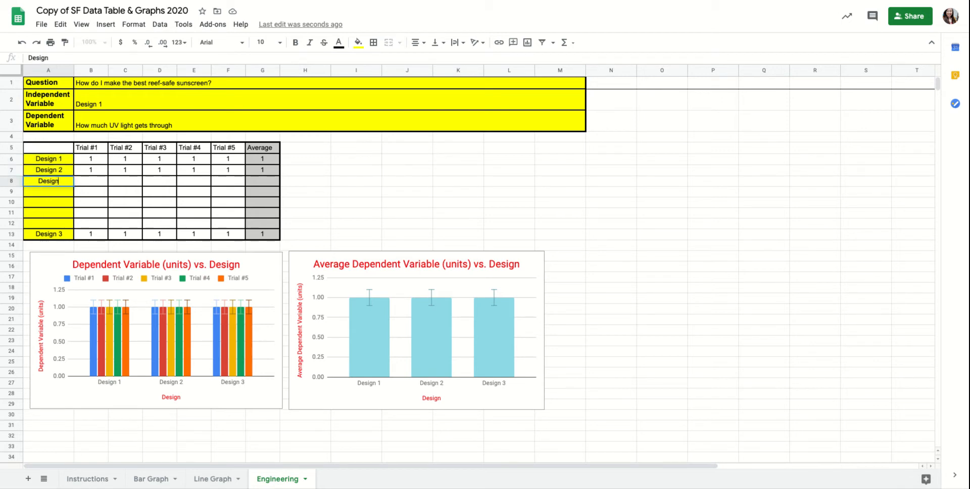
pyautogui.write(' 3')
pyautogui.press('Return')
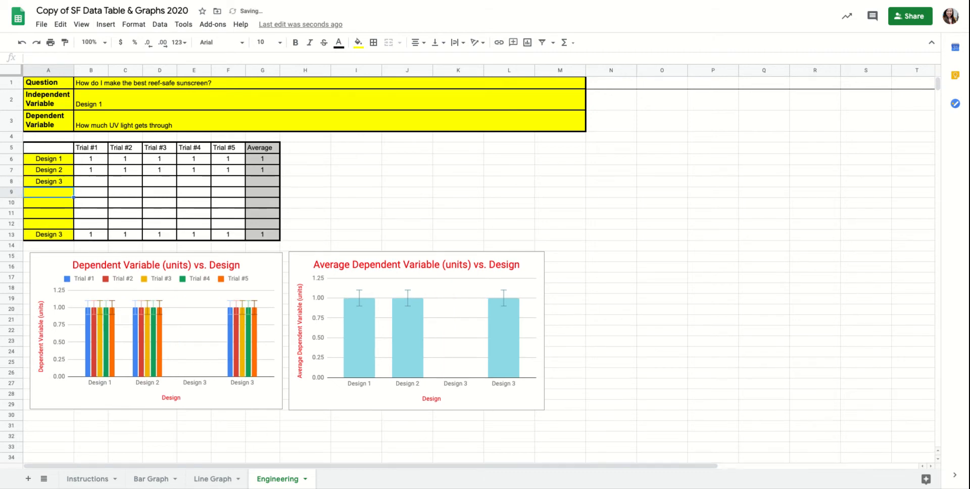
# Extend the Design 1 to Design 3 label series down through row 13, ending at Design 8
pyautogui.click(65, 161)
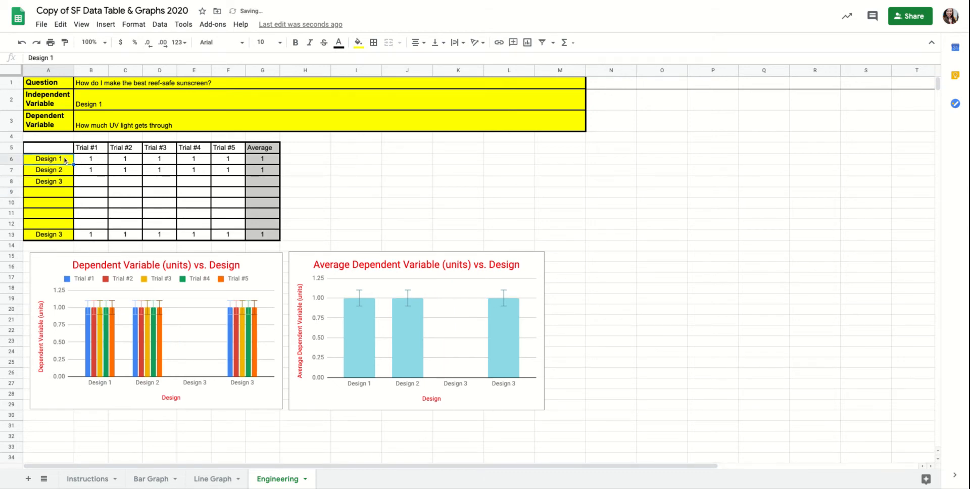
pyautogui.moveTo(65, 160); pyautogui.dragTo(66, 181)
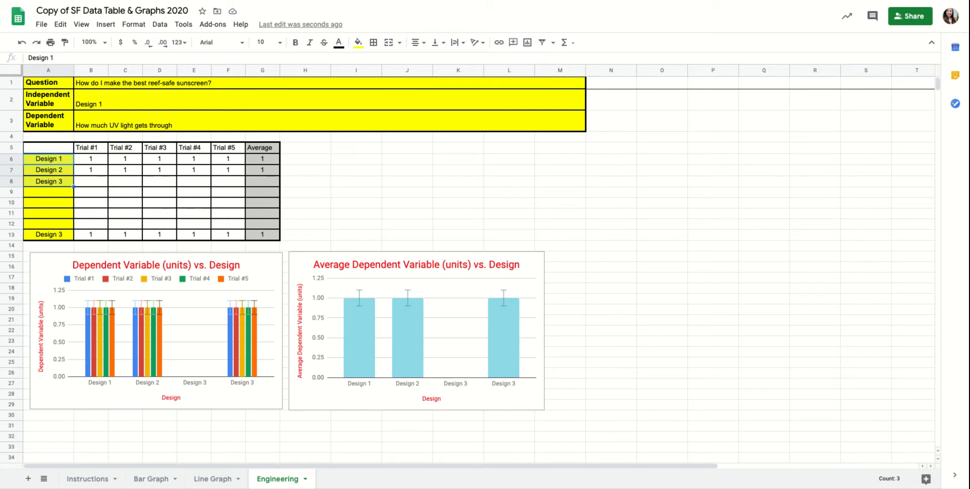
pyautogui.moveTo(74, 186); pyautogui.dragTo(71, 234)
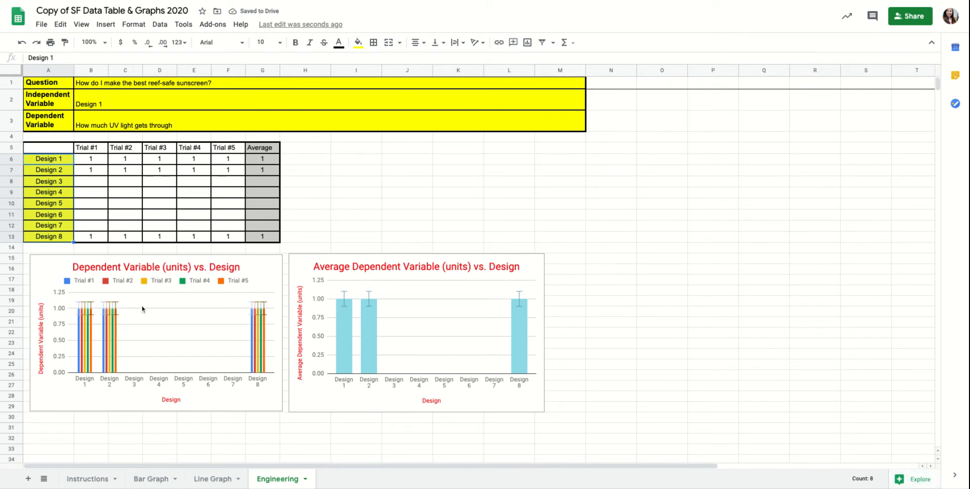
# Fill the Design 2 trial values and average formula down through the Design 7 row
pyautogui.click(84, 173)
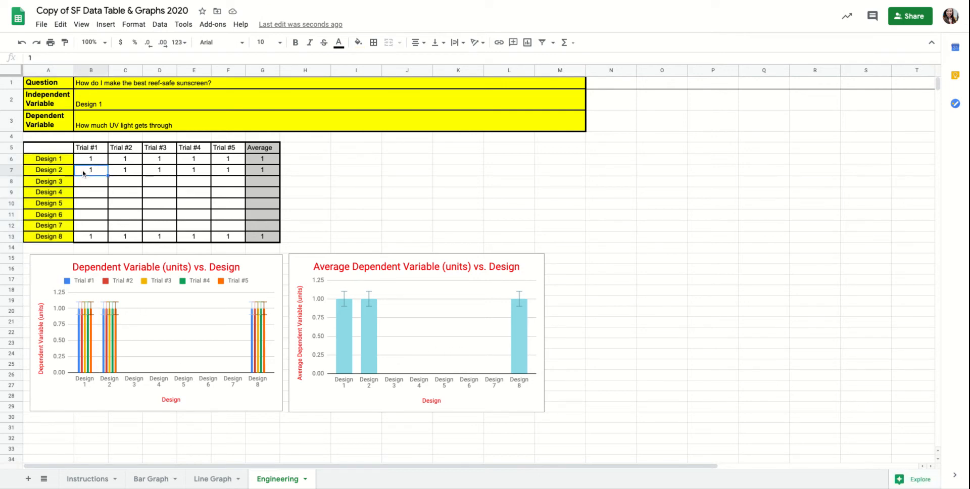
pyautogui.moveTo(83, 173); pyautogui.dragTo(280, 176)
pyautogui.click(280, 176)
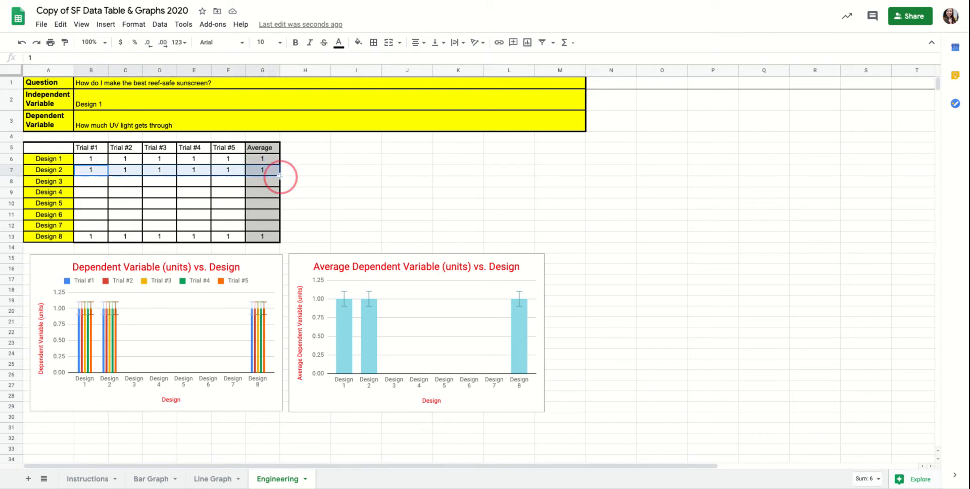
pyautogui.moveTo(280, 176); pyautogui.dragTo(278, 231)
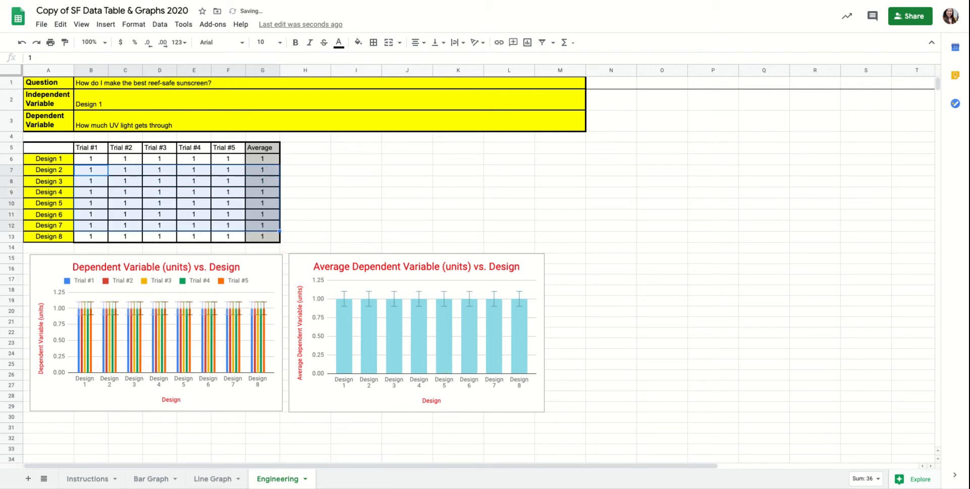
pyautogui.click(139, 225)
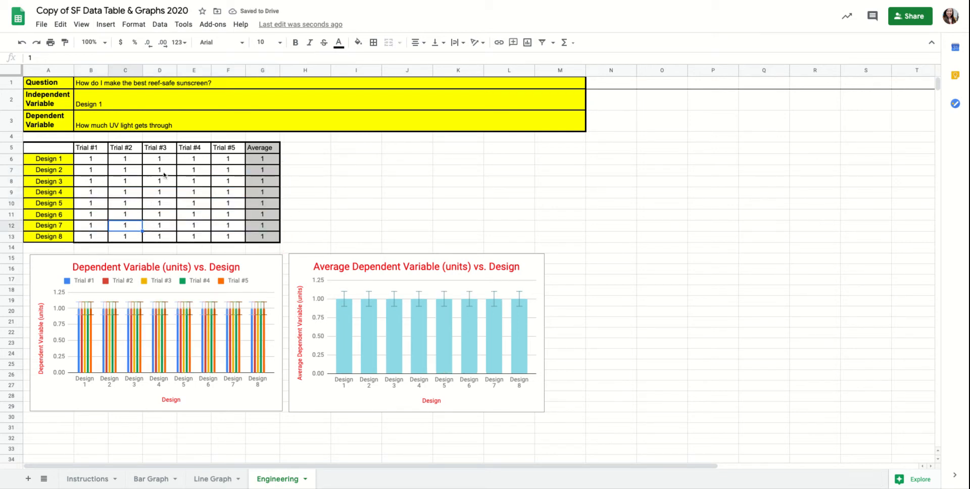
# Clear the average cells of Design 2 and Design 3
pyautogui.click(267, 172)
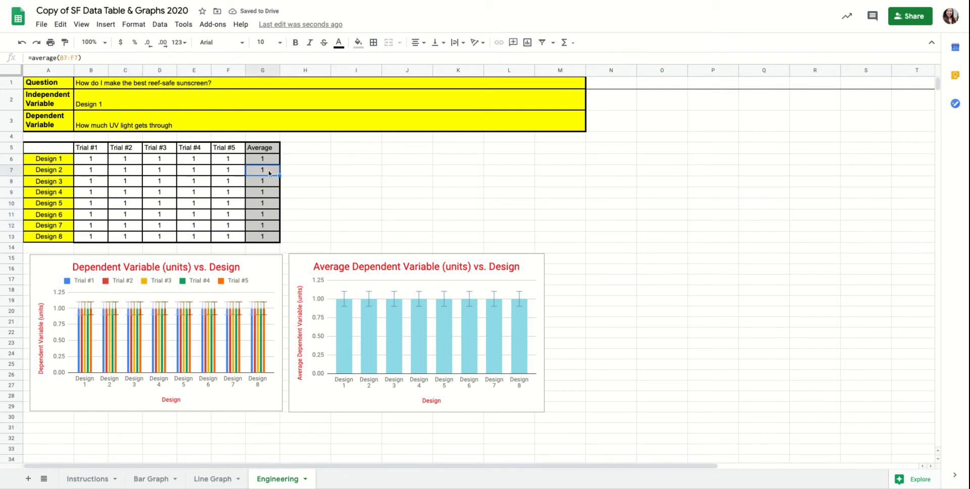
pyautogui.press('Delete')
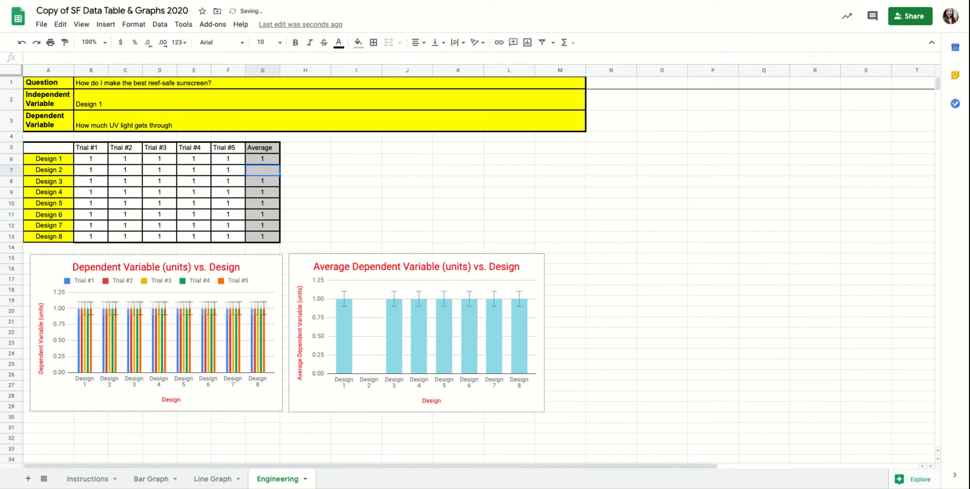
pyautogui.click(262, 181)
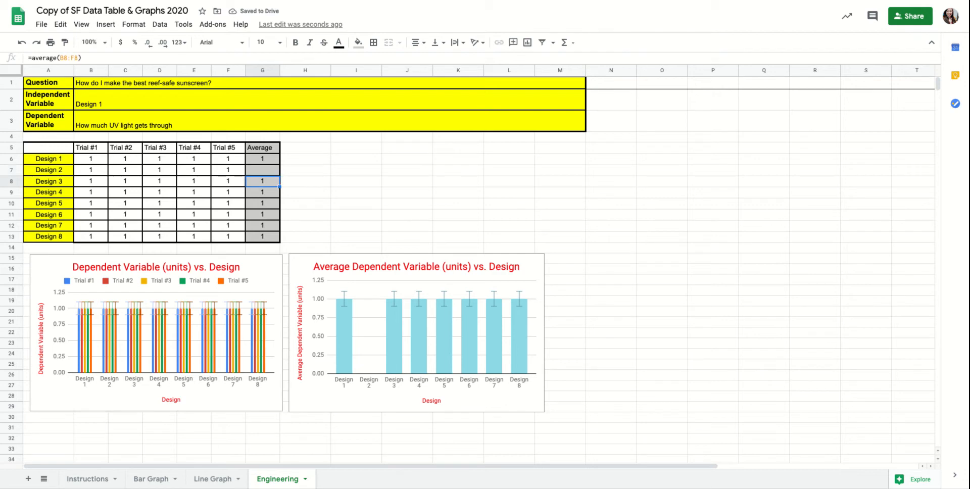
pyautogui.press('Delete')
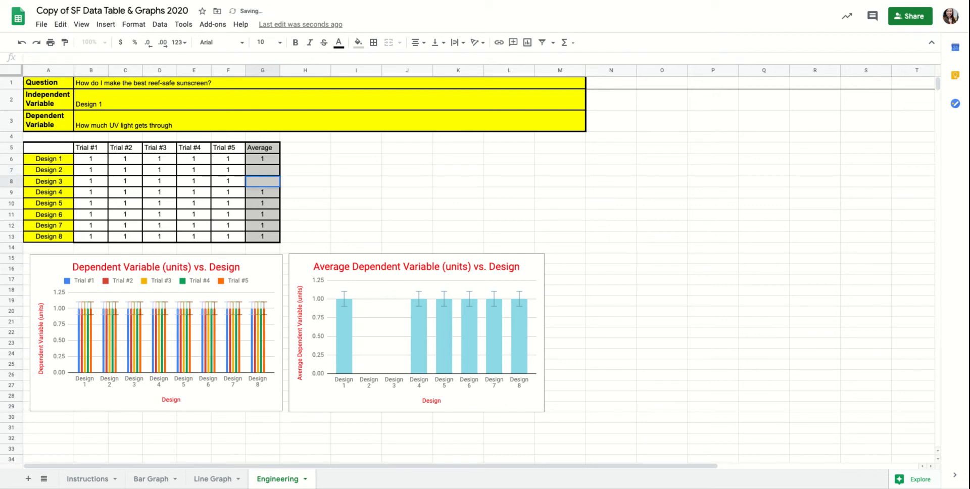
# Enter an average formula for Design 2 in G7 covering its five trials, B7:F7
pyautogui.click(265, 168)
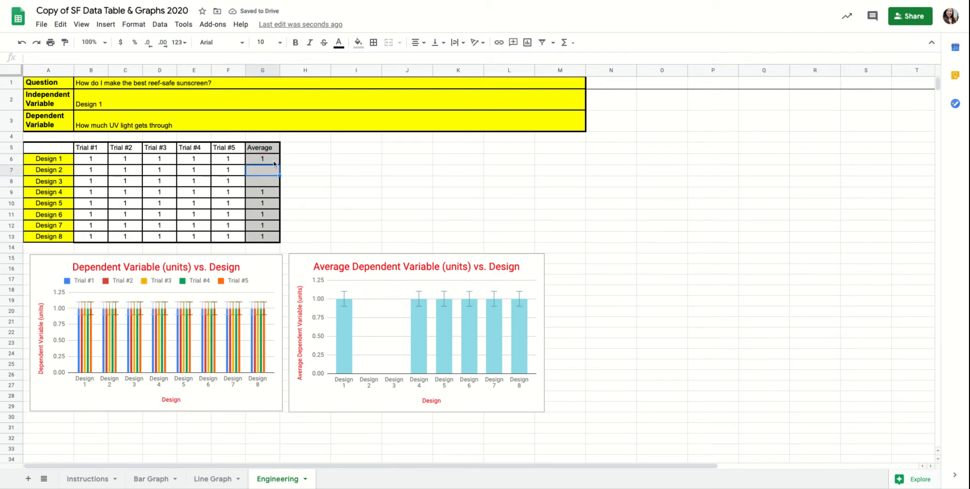
pyautogui.click(190, 57)
pyautogui.write('=average(')
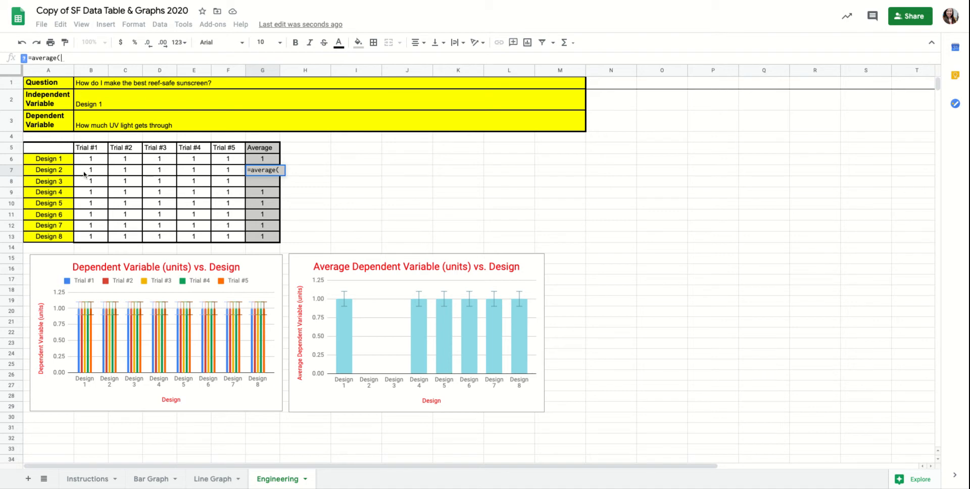
pyautogui.moveTo(85, 174); pyautogui.dragTo(228, 170)
pyautogui.write(')')
pyautogui.press('Return')
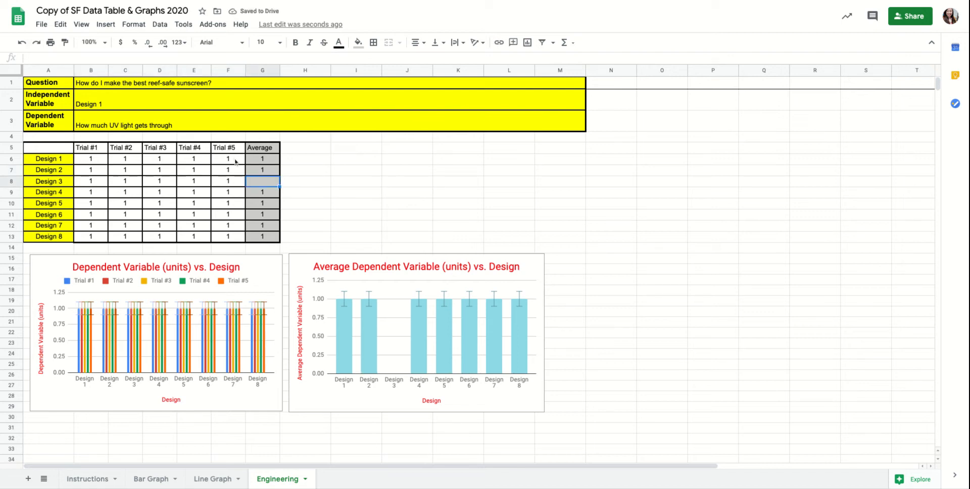
# Fill the Design 1 average formula down through Design 8 and check the copied formulas for Designs 3 and 4
pyautogui.click(273, 162)
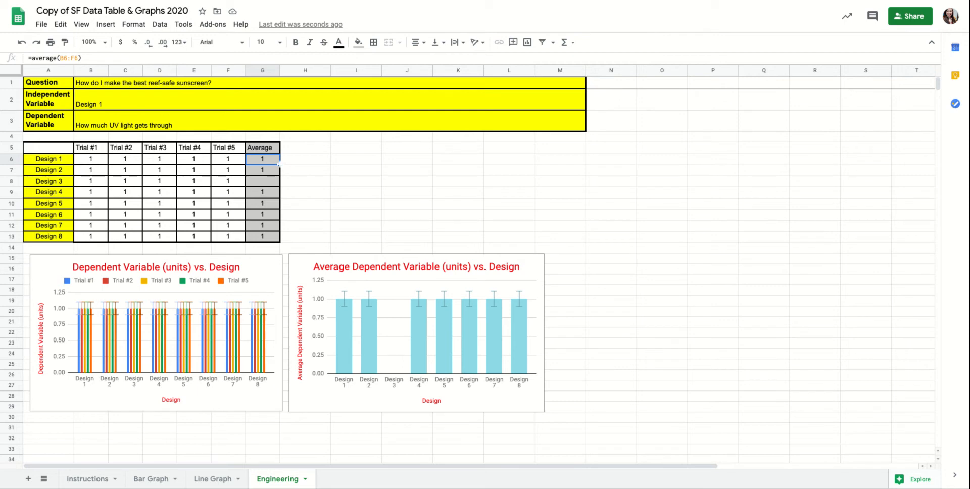
pyautogui.moveTo(280, 164); pyautogui.dragTo(276, 237)
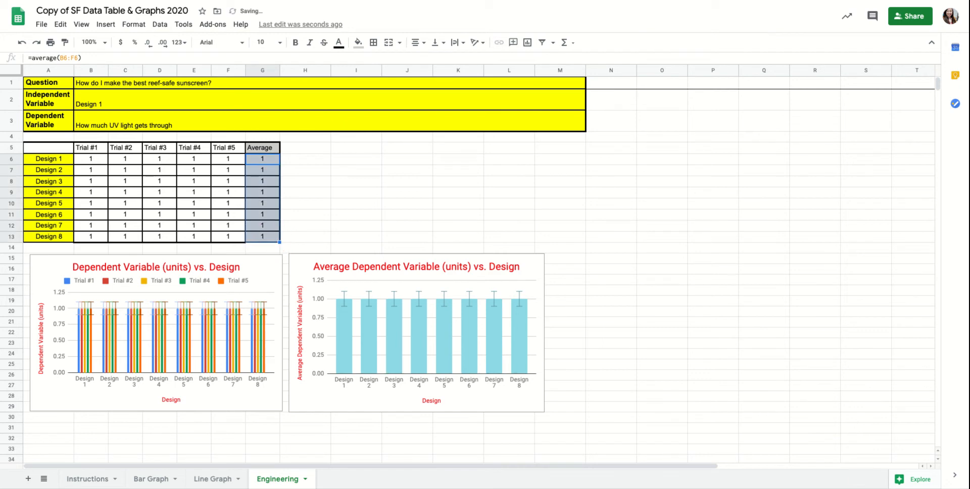
pyautogui.click(263, 183)
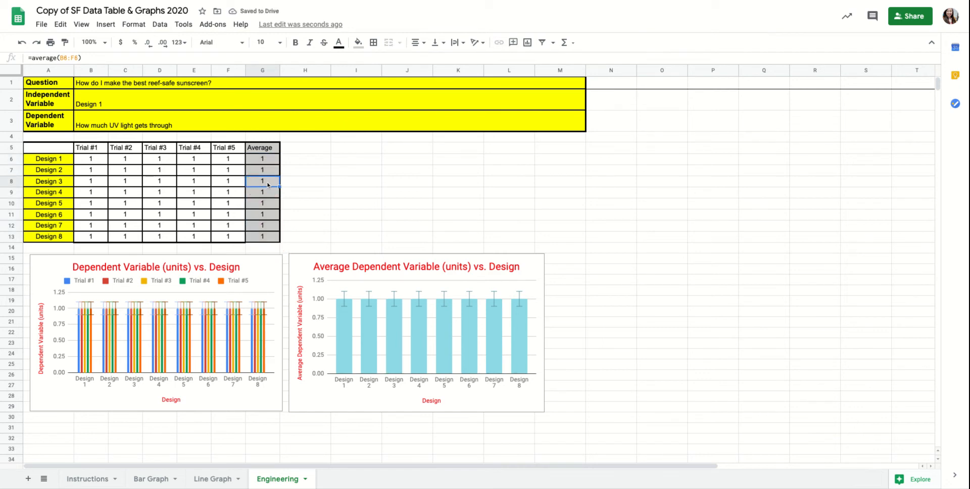
pyautogui.doubleClick(263, 183)
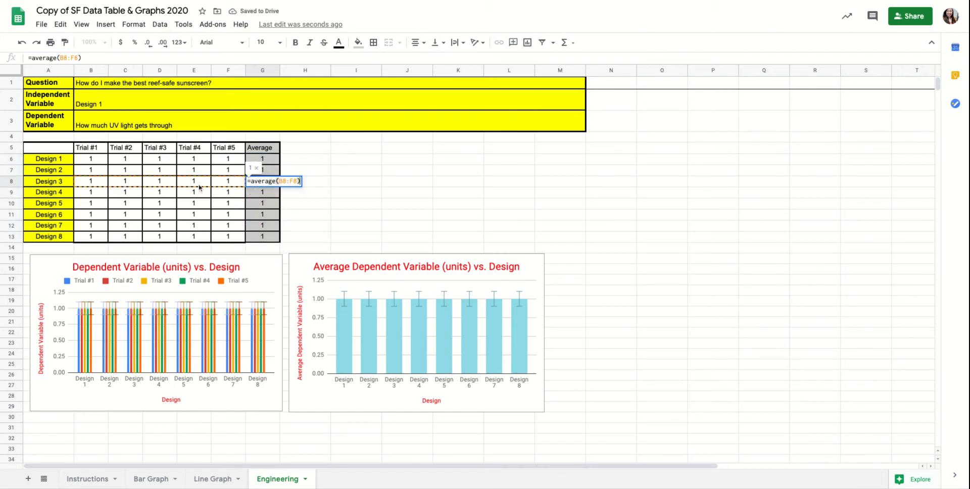
pyautogui.doubleClick(266, 194)
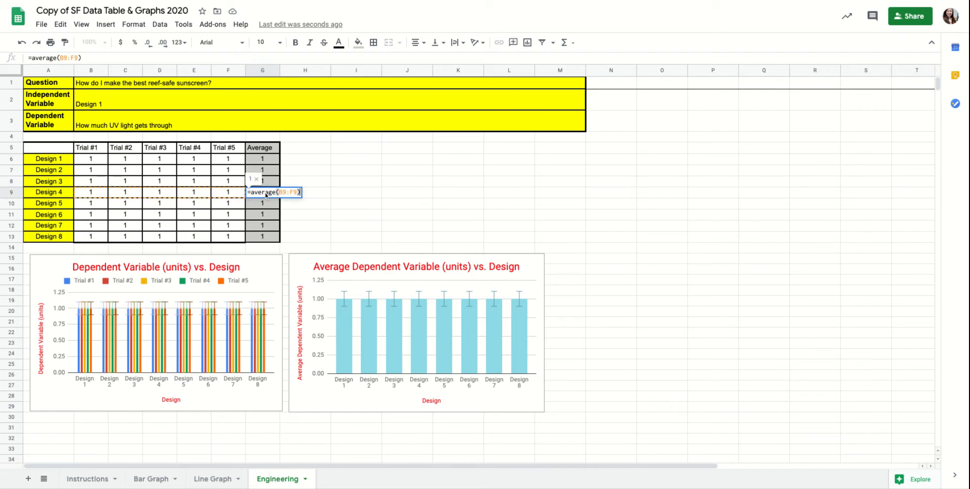
pyautogui.click(229, 195)
# Set the Trial #1 value of Design 1 to 10
pyautogui.click(93, 161)
pyautogui.write('10')
pyautogui.press('Return')
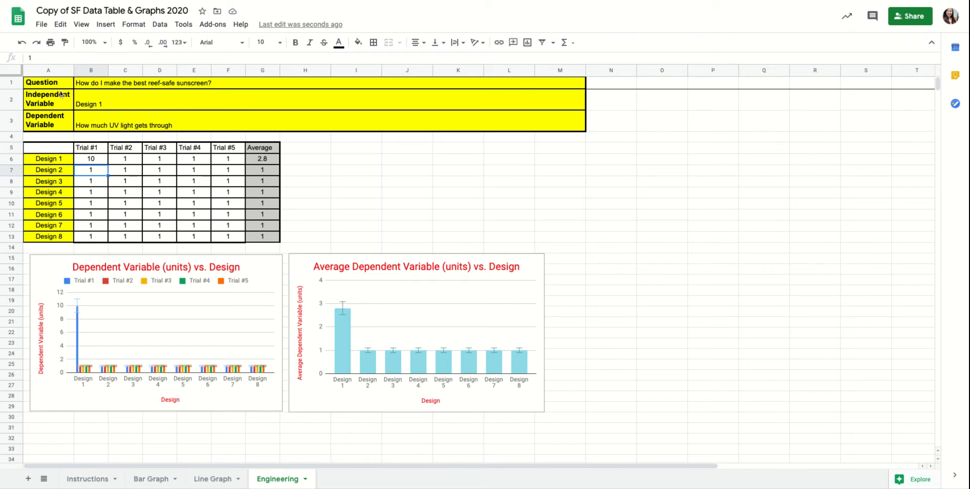
# Reset the fill color of the question, independent variable and dependent variable rows to remove the yellow
pyautogui.moveTo(57, 84); pyautogui.dragTo(158, 114)
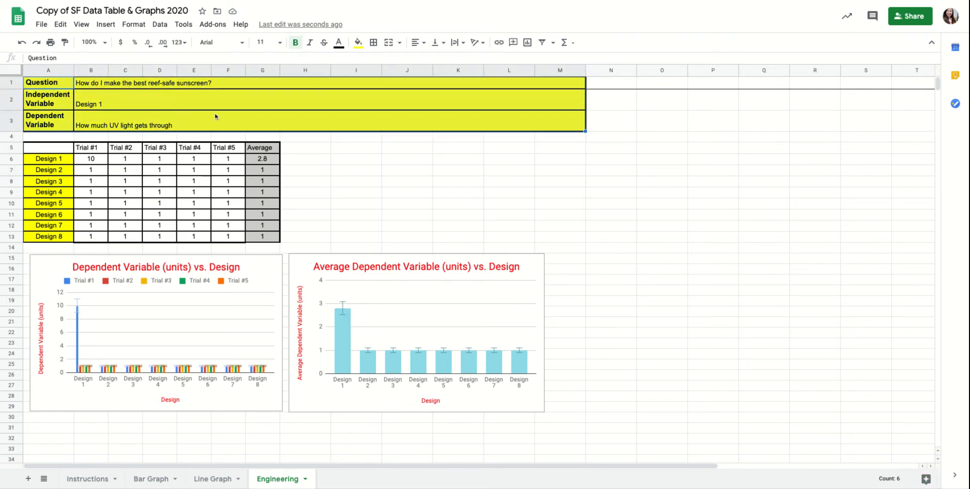
pyautogui.click(358, 42)
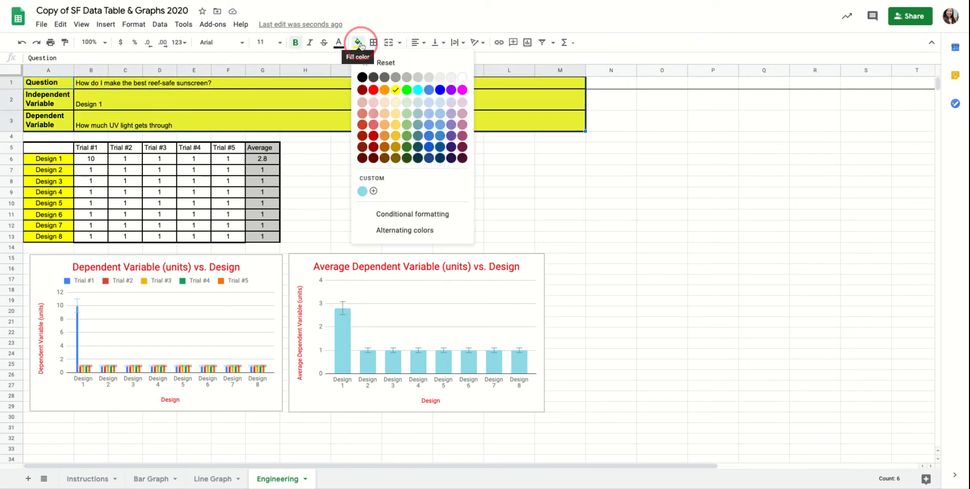
pyautogui.click(385, 64)
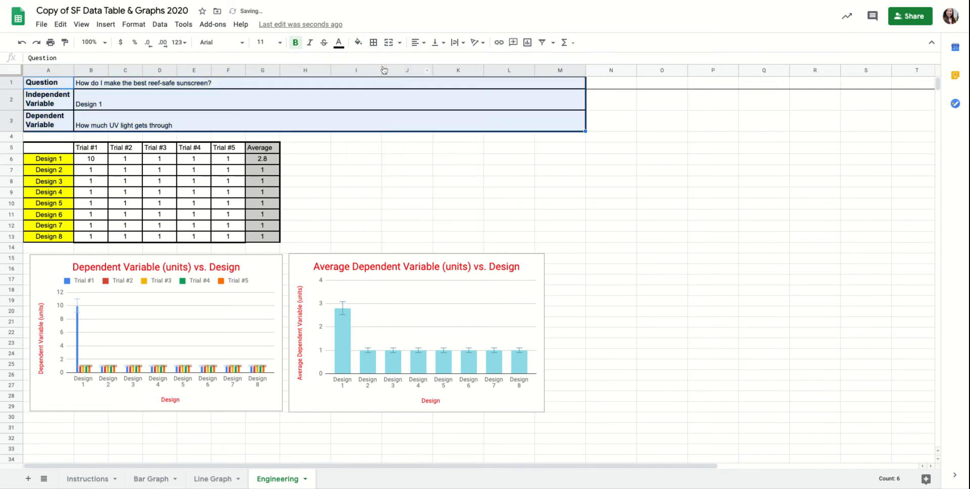
pyautogui.click(393, 173)
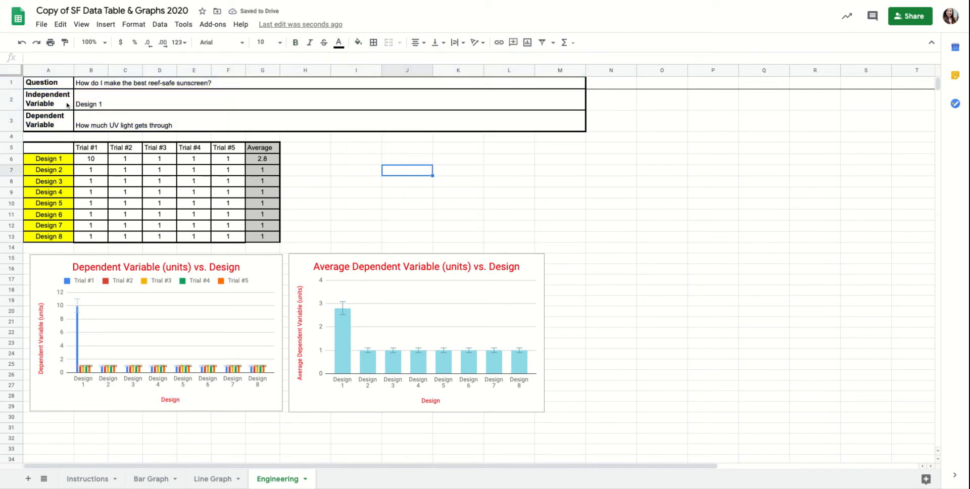
# Remove all borders from the question, independent variable and dependent variable rows, A1:M3
pyautogui.moveTo(60, 85); pyautogui.dragTo(173, 120)
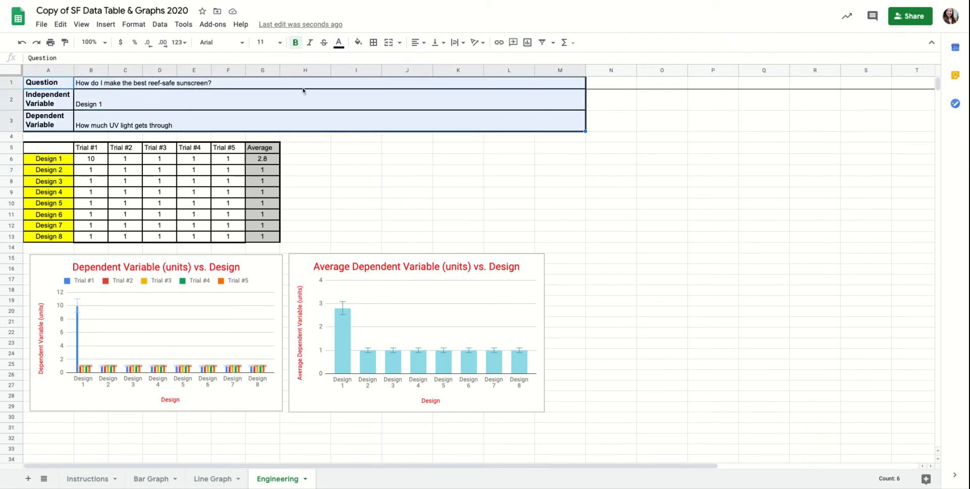
pyautogui.click(52, 86)
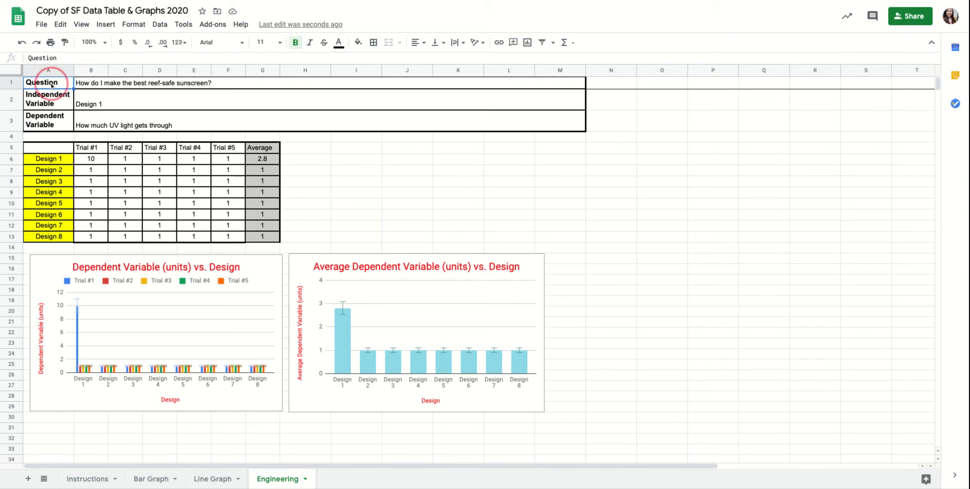
pyautogui.moveTo(52, 86); pyautogui.dragTo(129, 126)
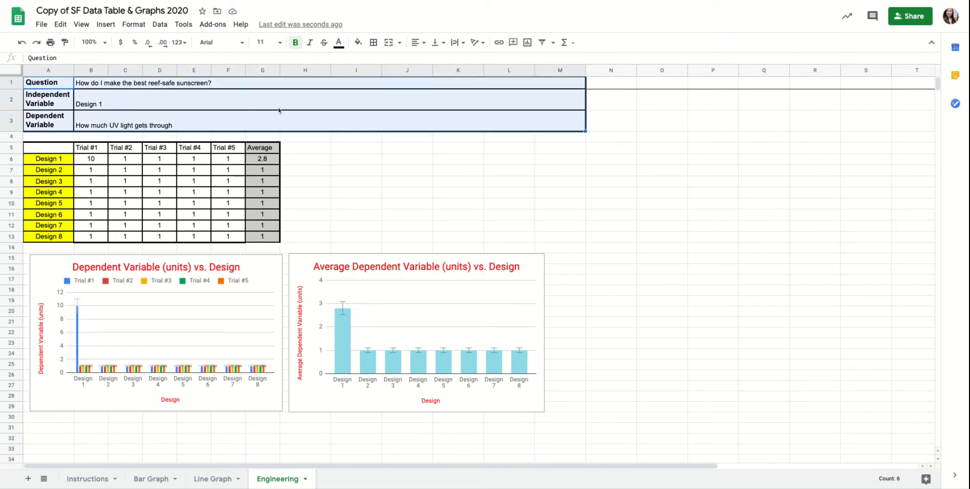
pyautogui.click(374, 44)
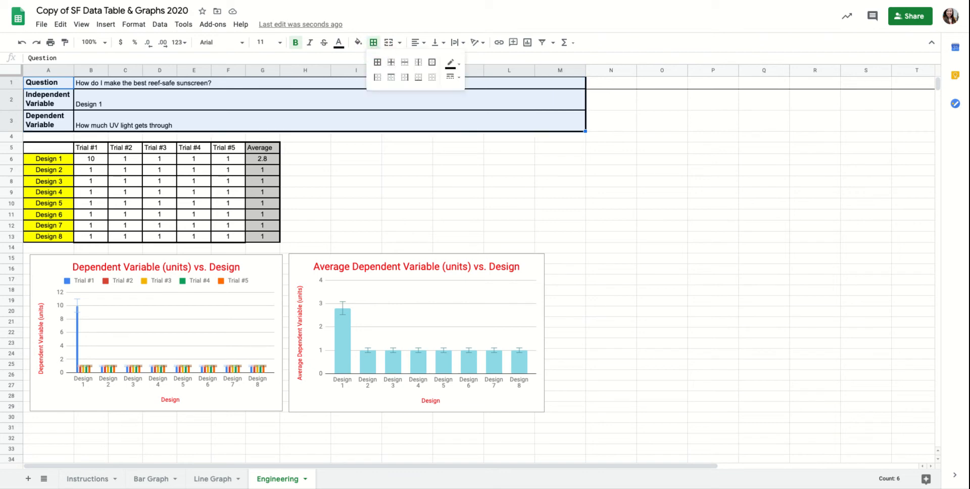
pyautogui.click(433, 80)
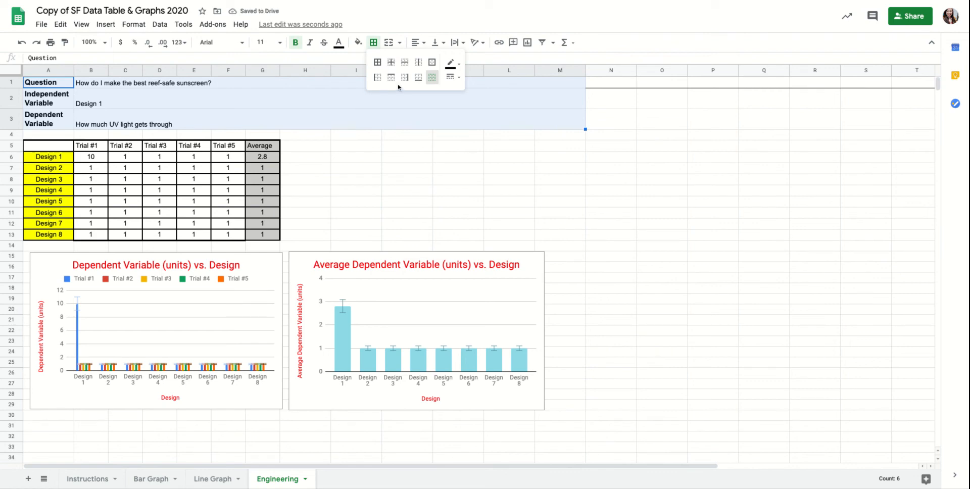
# Choose a thicker solid line style and apply all borders to the question, independent variable and dependent variable rows
pyautogui.click(450, 79)
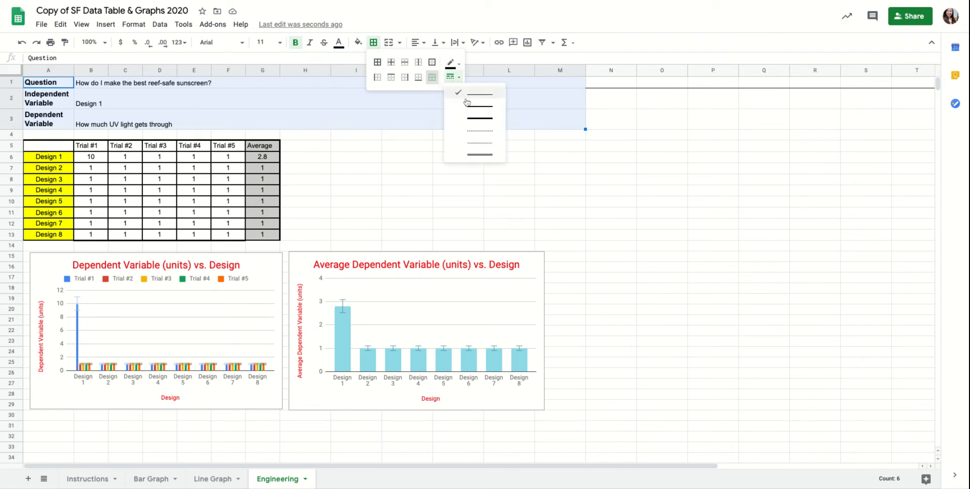
pyautogui.click(478, 130)
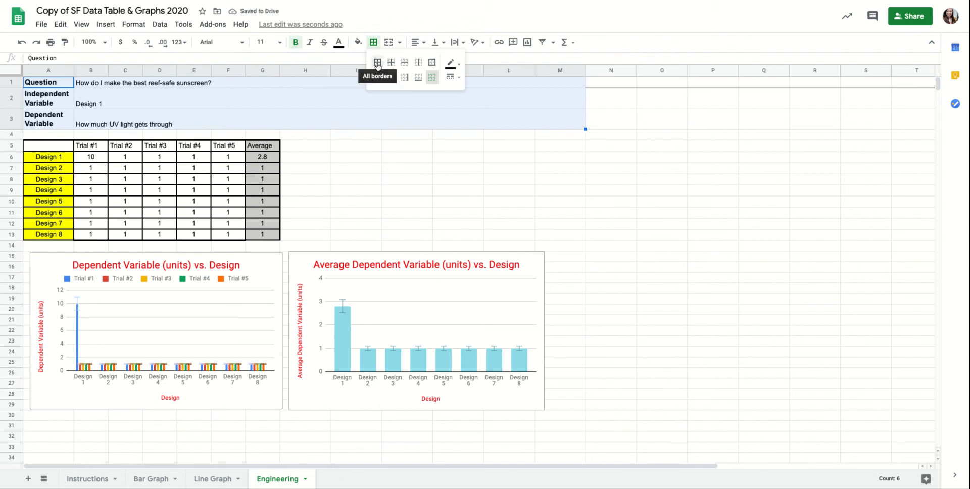
pyautogui.click(432, 63)
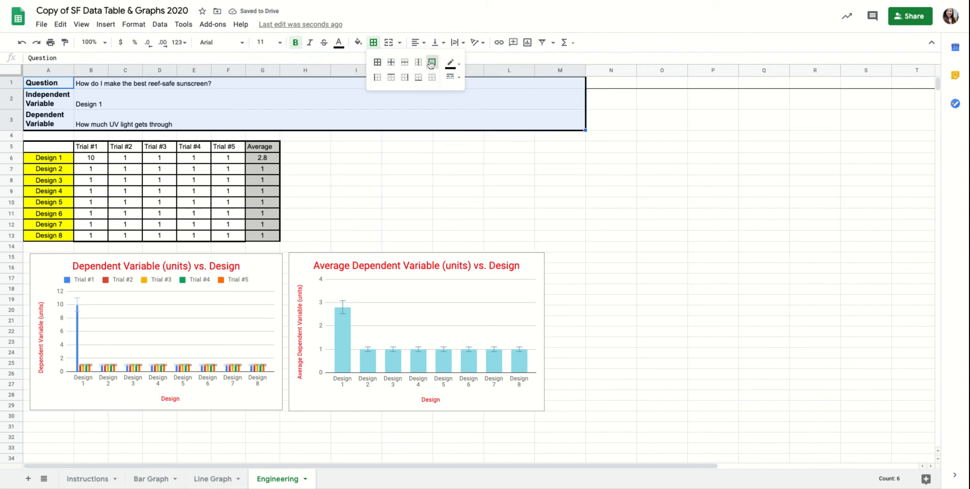
pyautogui.click(403, 79)
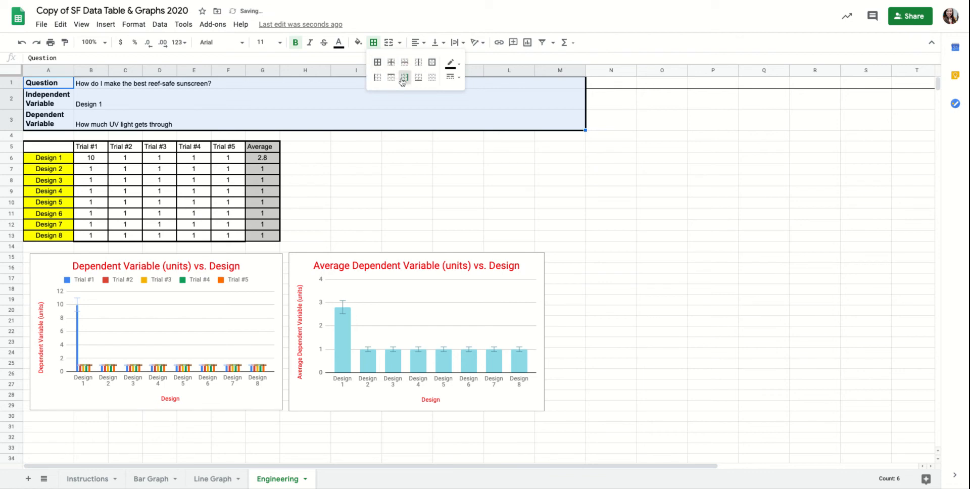
pyautogui.click(377, 62)
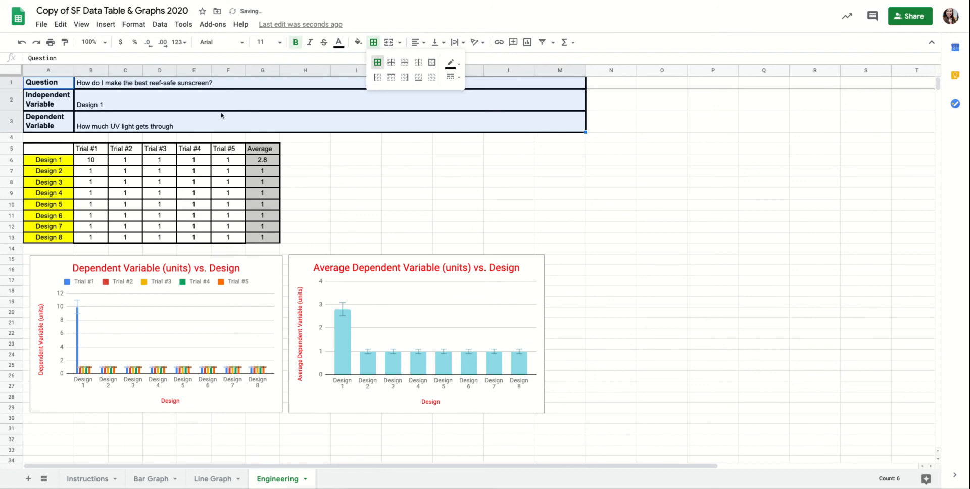
pyautogui.click(343, 164)
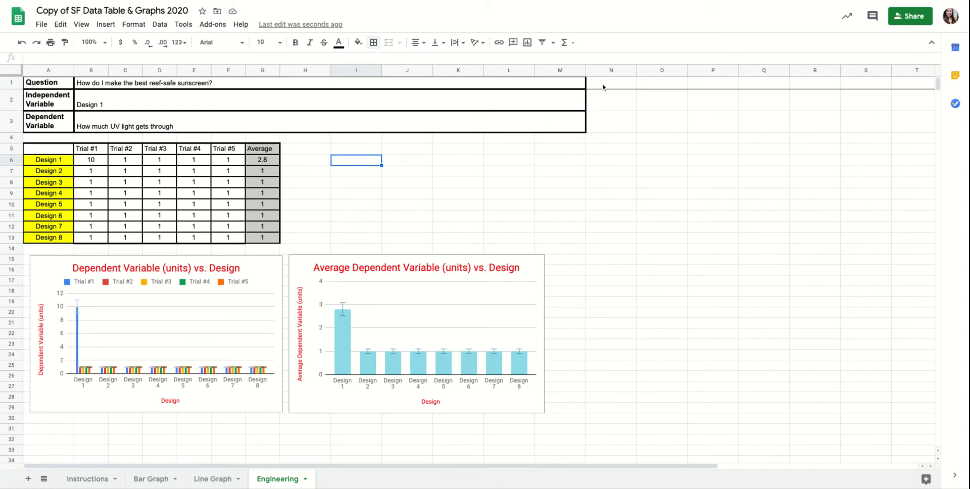
# Extend the merged question cell in row 1 to column Q by merging B1:Q1
pyautogui.moveTo(537, 86); pyautogui.dragTo(646, 80)
pyautogui.click(635, 108)
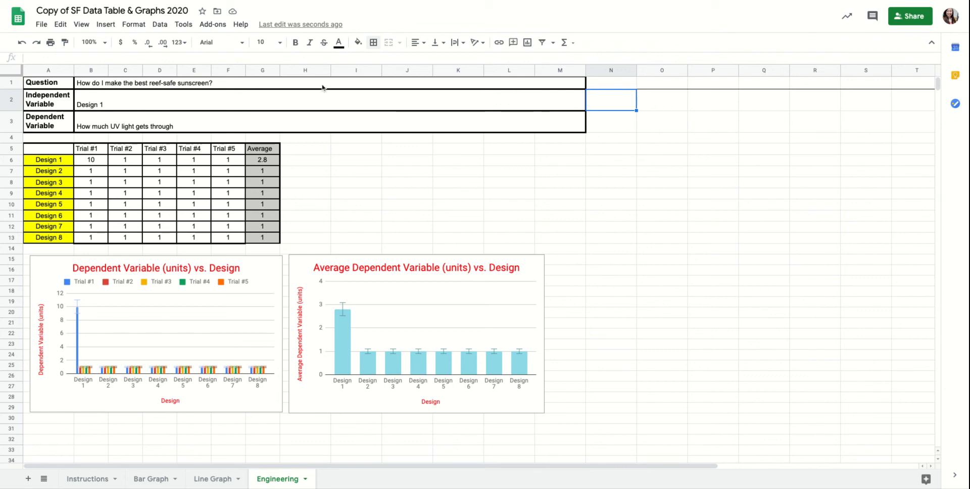
pyautogui.click(155, 85)
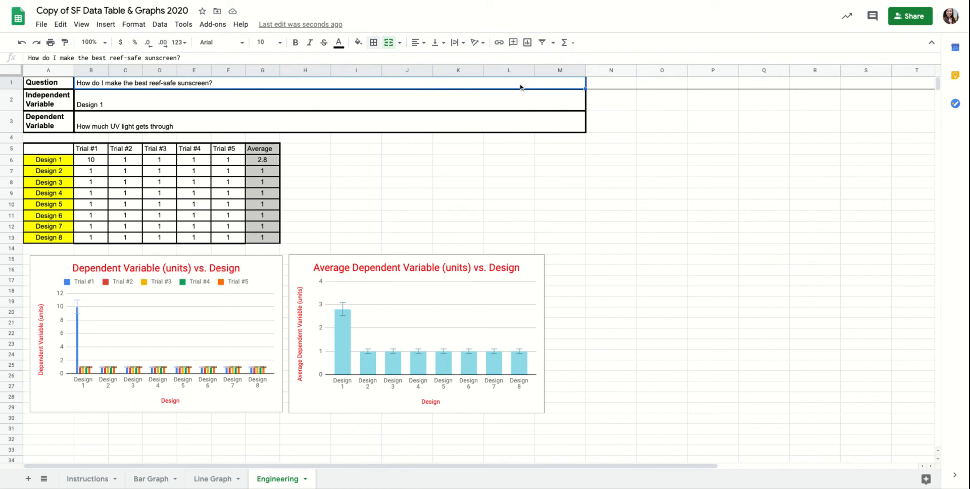
pyautogui.moveTo(508, 85); pyautogui.dragTo(753, 84)
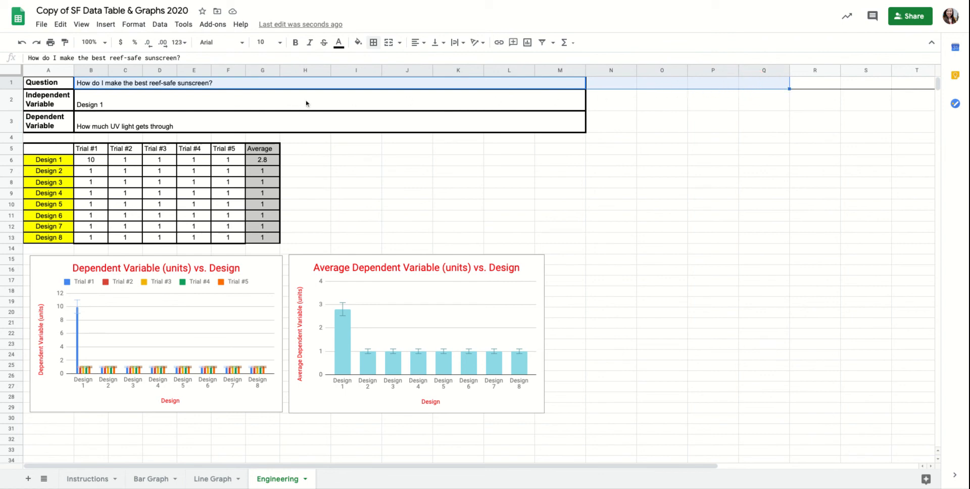
pyautogui.click(389, 42)
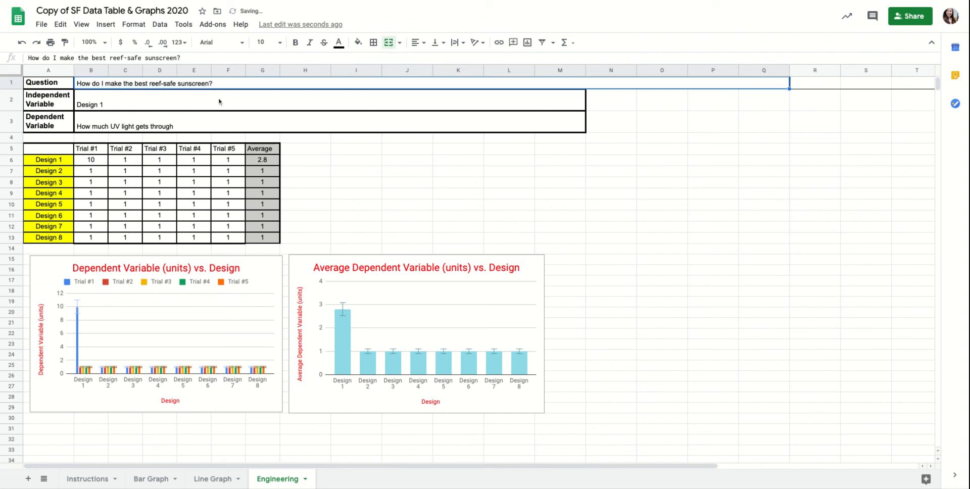
pyautogui.click(653, 100)
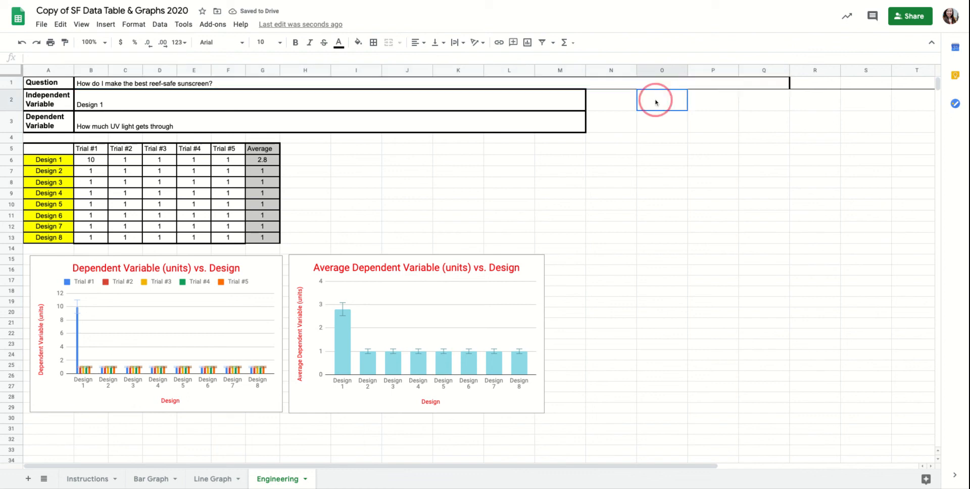
pyautogui.click(767, 85)
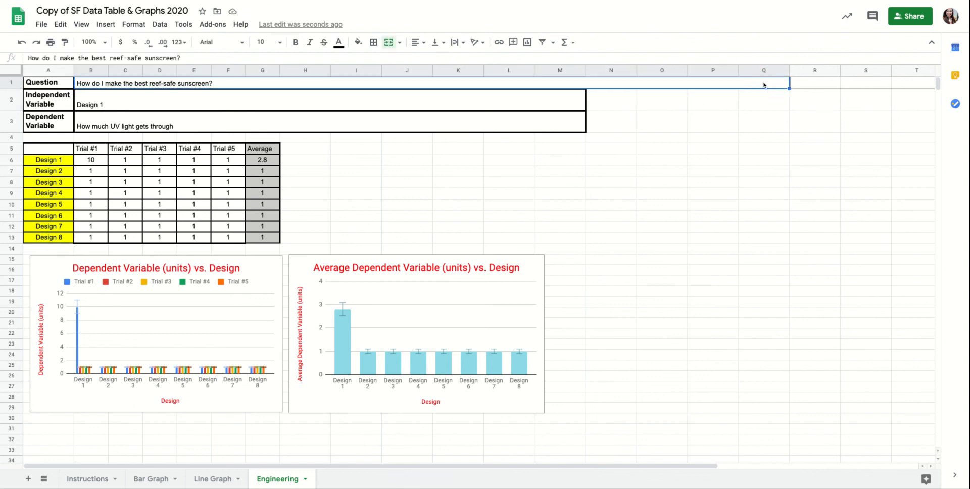
# Merge the independent variable cell with the empty cells beside it, B2:Q2
pyautogui.moveTo(569, 103); pyautogui.dragTo(775, 97)
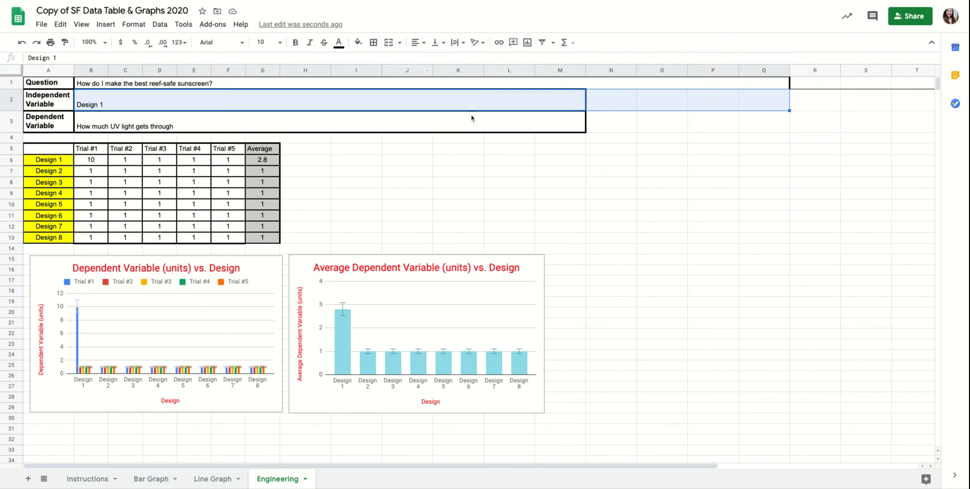
pyautogui.click(492, 104)
pyautogui.moveTo(460, 98); pyautogui.dragTo(759, 99)
pyautogui.click(389, 45)
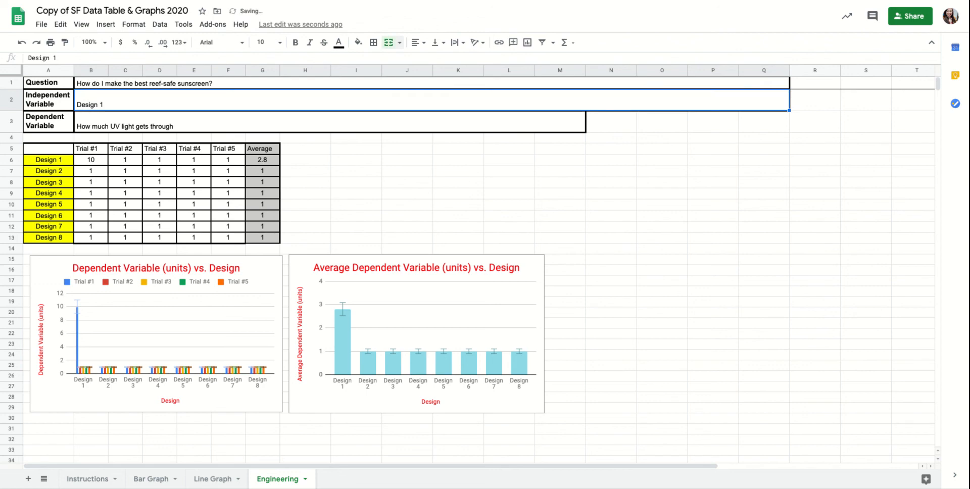
# Unmerge the independent variable cell B2:Q2 and check that the cells along row 2 can be selected individually
pyautogui.click(389, 42)
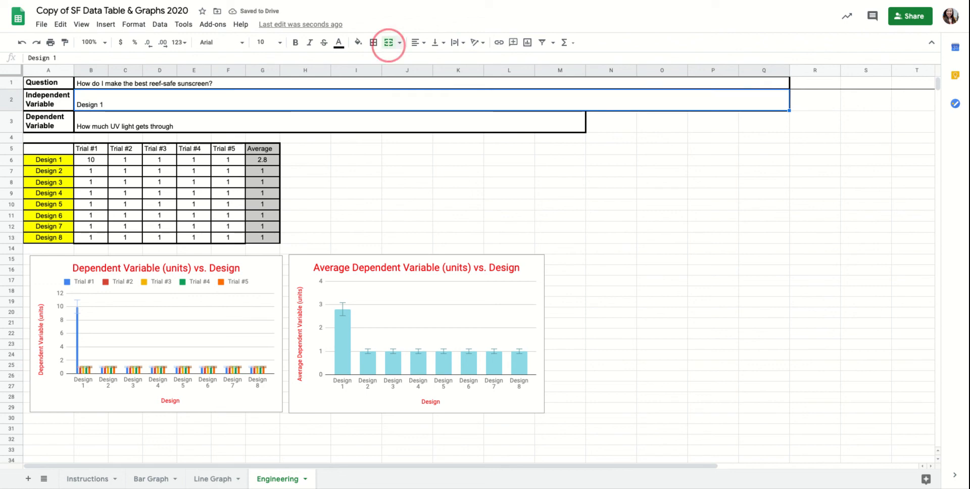
pyautogui.click(140, 116)
pyautogui.click(127, 104)
pyautogui.click(160, 103)
pyautogui.click(300, 109)
pyautogui.click(373, 108)
pyautogui.click(455, 105)
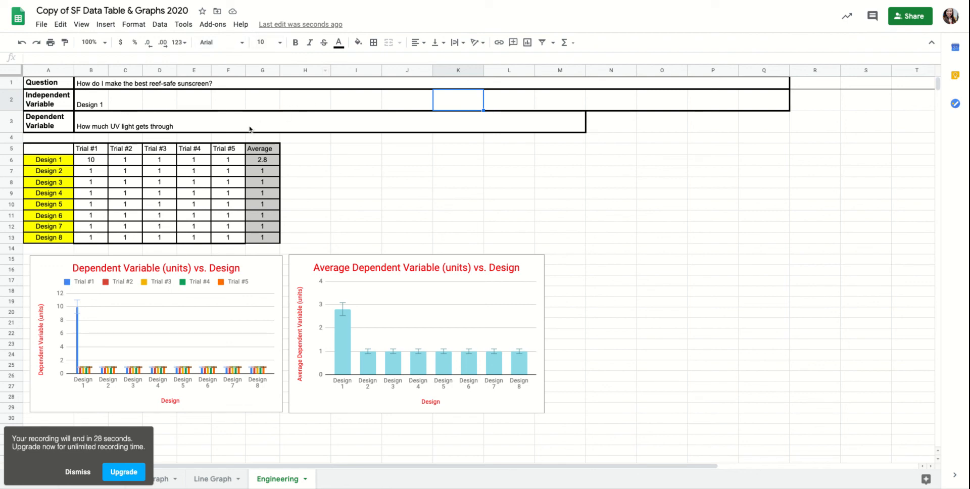
# Try tilting the Trial #1 to Average header text in B5:G5 upward, and undo the rotation
pyautogui.moveTo(99, 152); pyautogui.dragTo(260, 152)
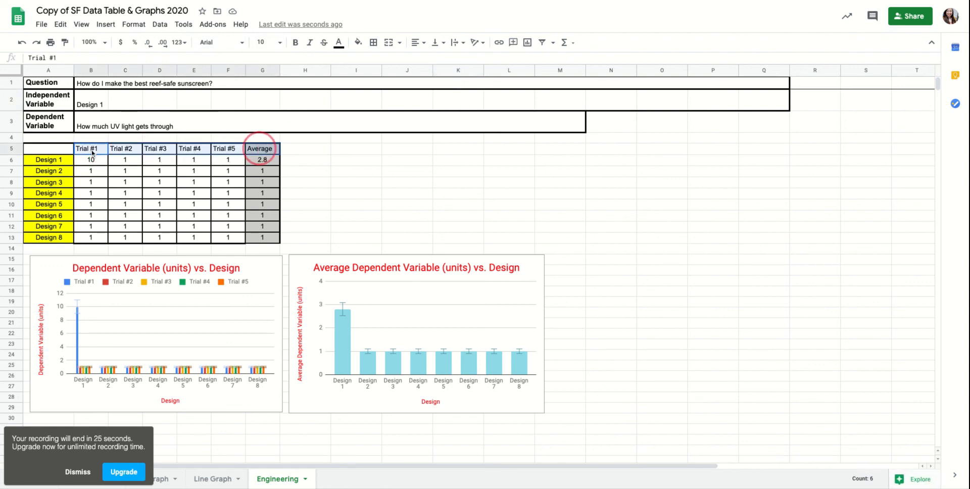
pyautogui.click(483, 45)
pyautogui.click(489, 60)
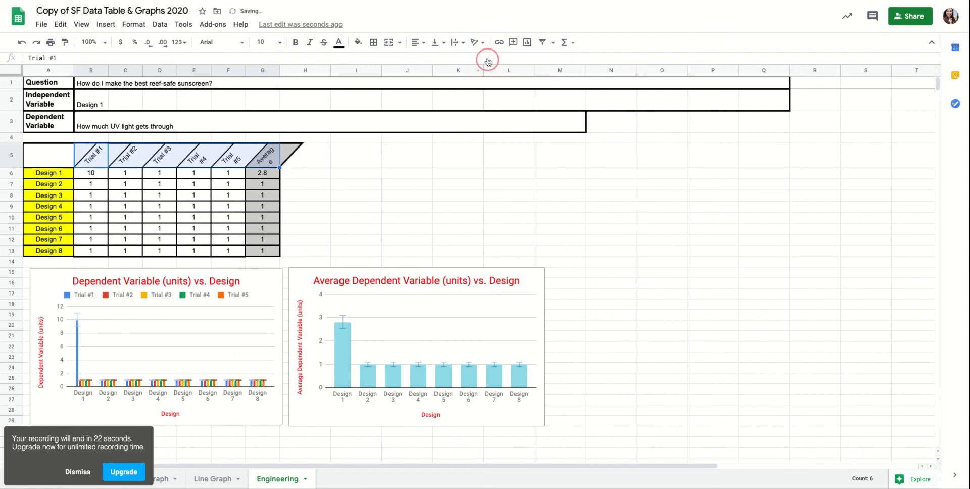
pyautogui.click(385, 150)
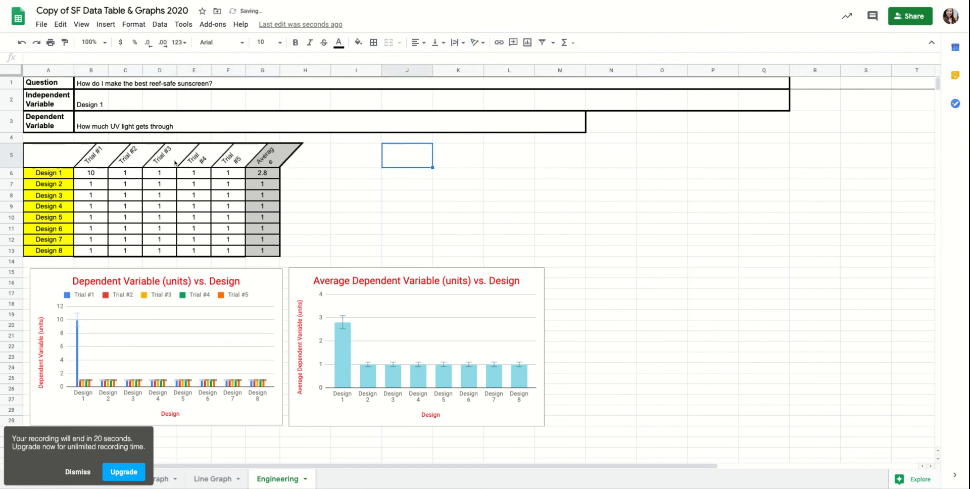
pyautogui.hotkey('ctrl', 'z')
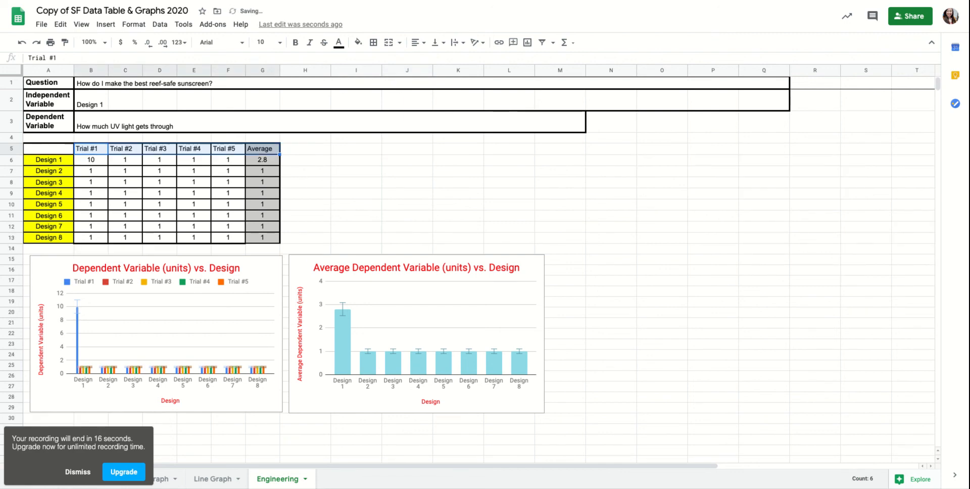
pyautogui.click(78, 472)
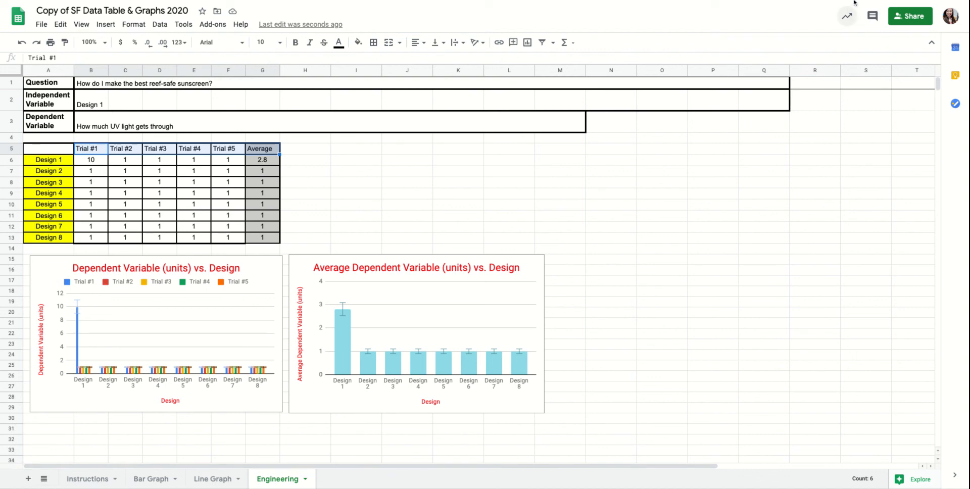